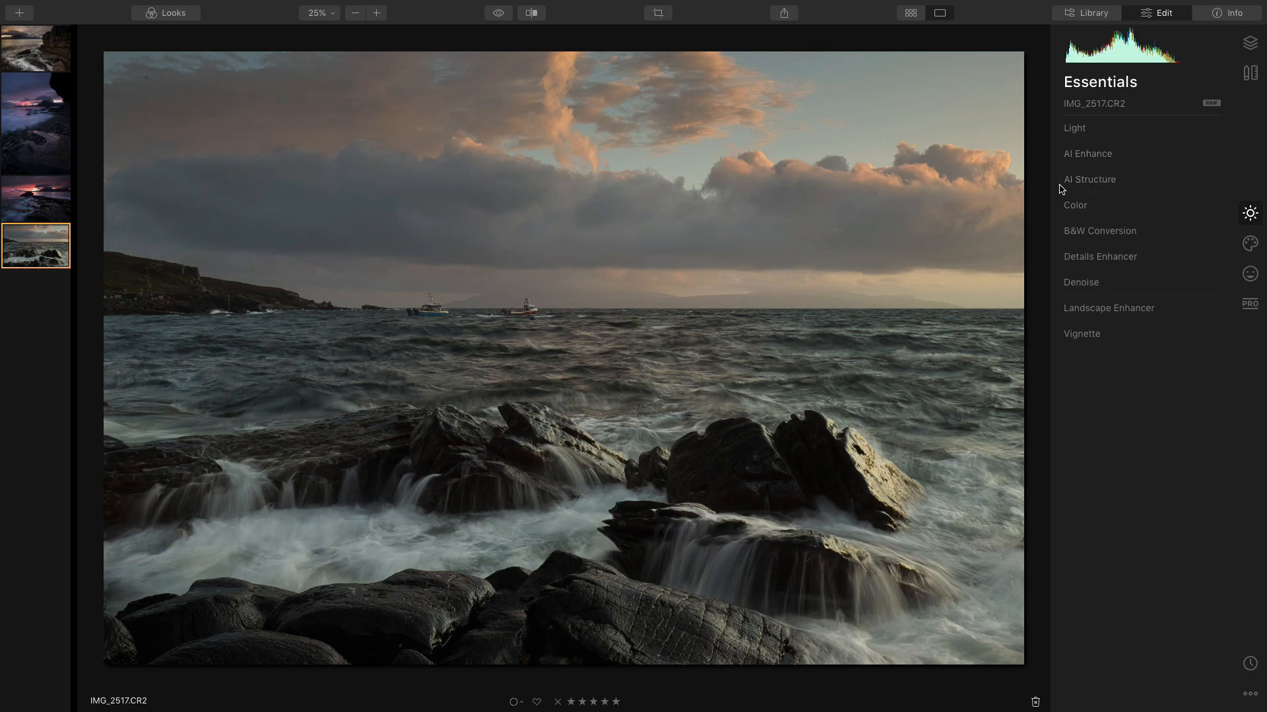
# Step: Set AI Accent to 65 and AI Sky Enhancer to 68 in AI Enhance for IMG_2517.CR2
pyautogui.click(1093, 159)
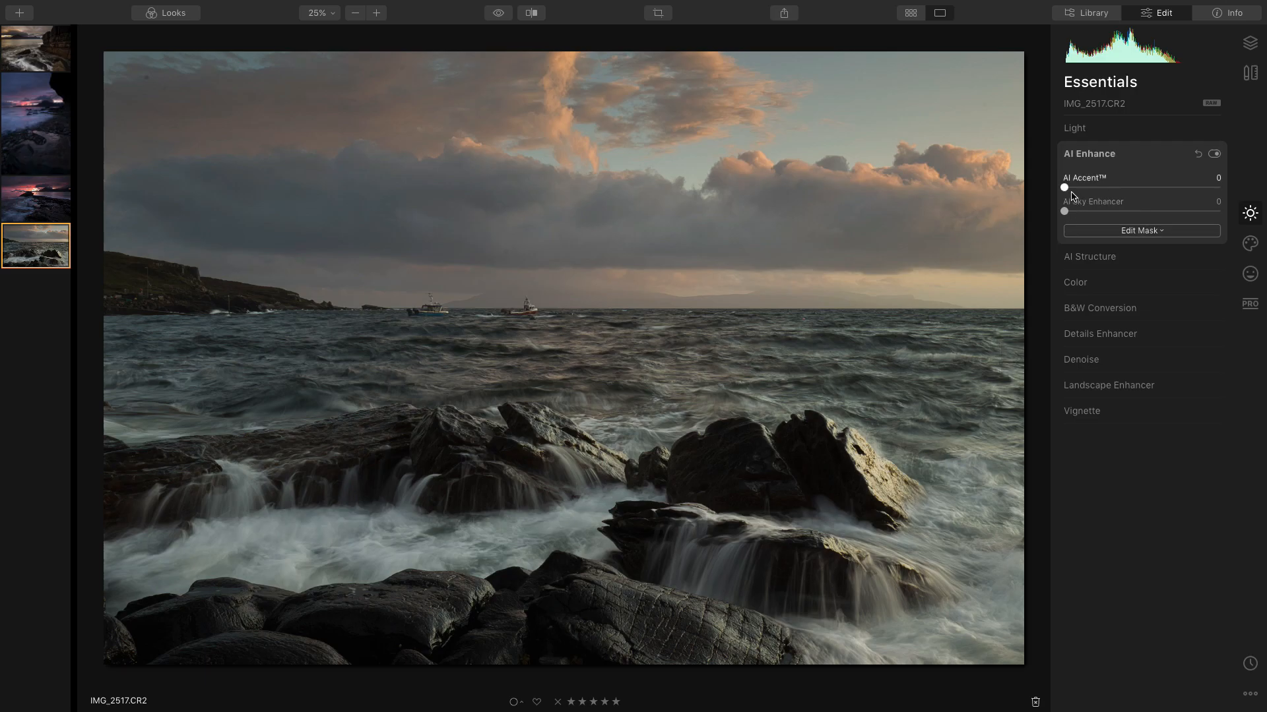
pyautogui.moveTo(1065, 188); pyautogui.dragTo(1170, 200)
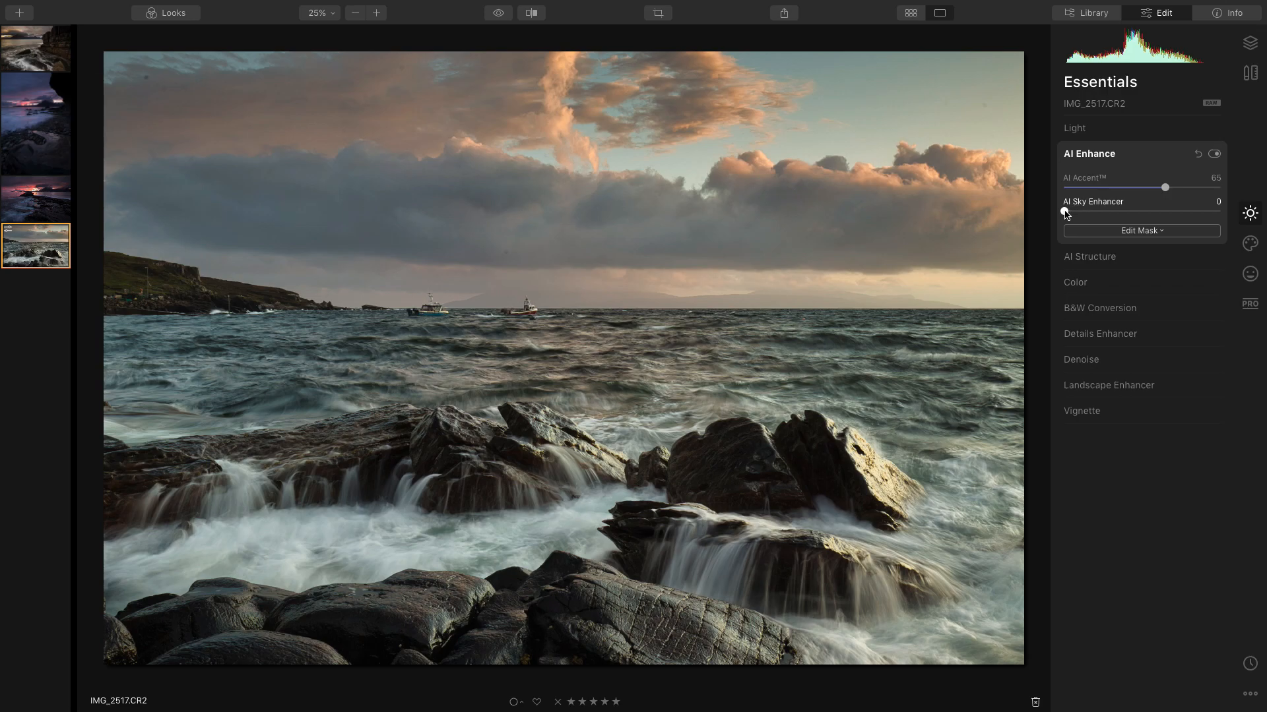
pyautogui.moveTo(1066, 214); pyautogui.dragTo(1097, 220)
pyautogui.moveTo(1100, 216); pyautogui.dragTo(1174, 218)
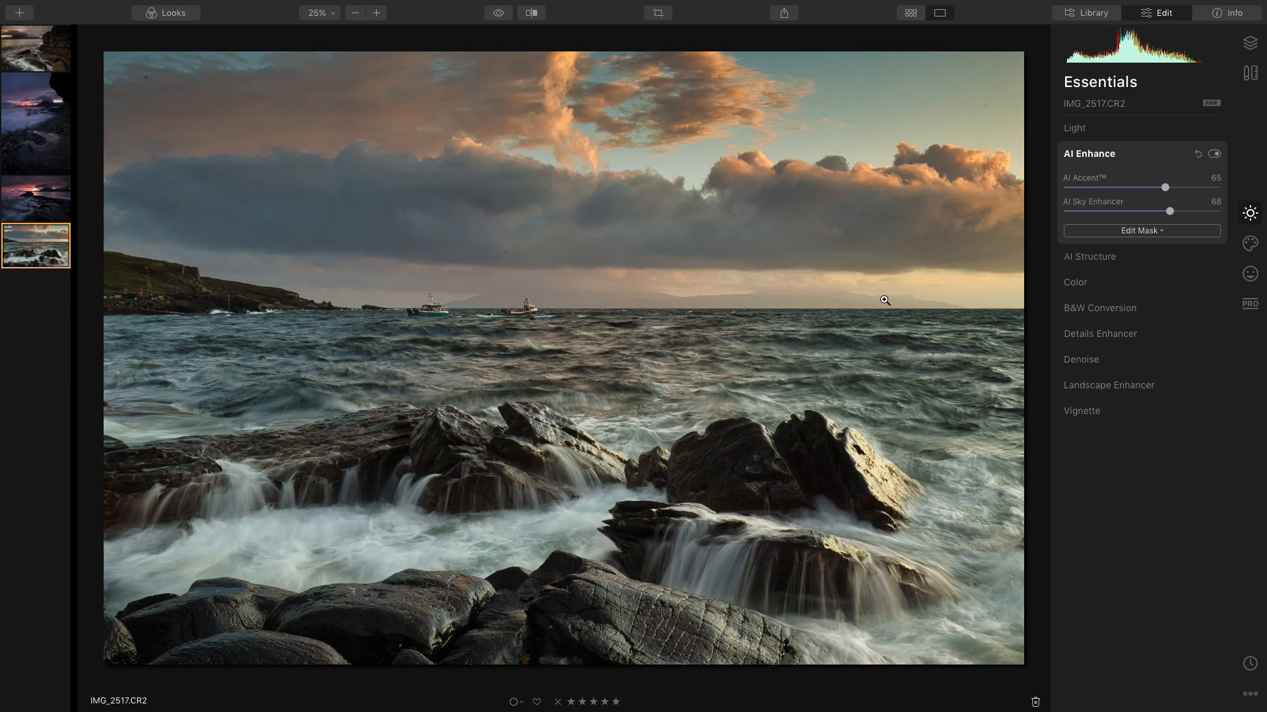
# Step: Compare the IMG_2517.CR2 seascape with AI Enhance switched on and off several times
pyautogui.click(1214, 155)
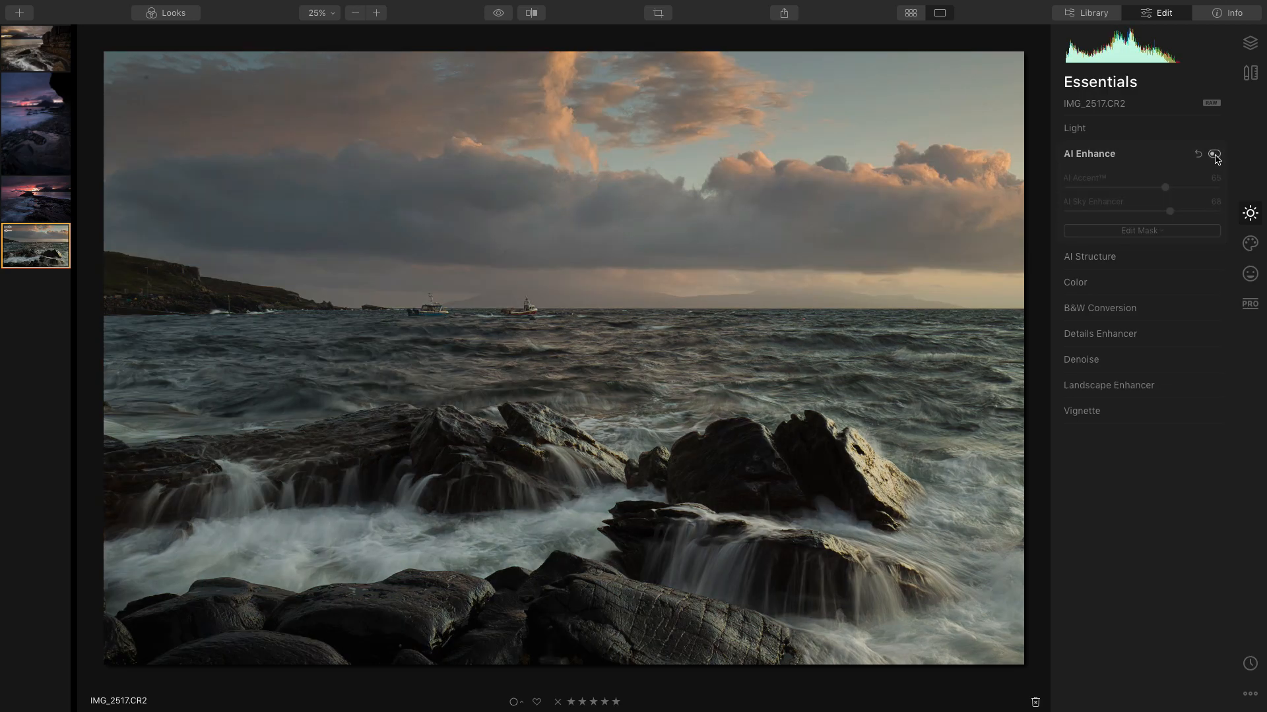
pyautogui.click(1215, 155)
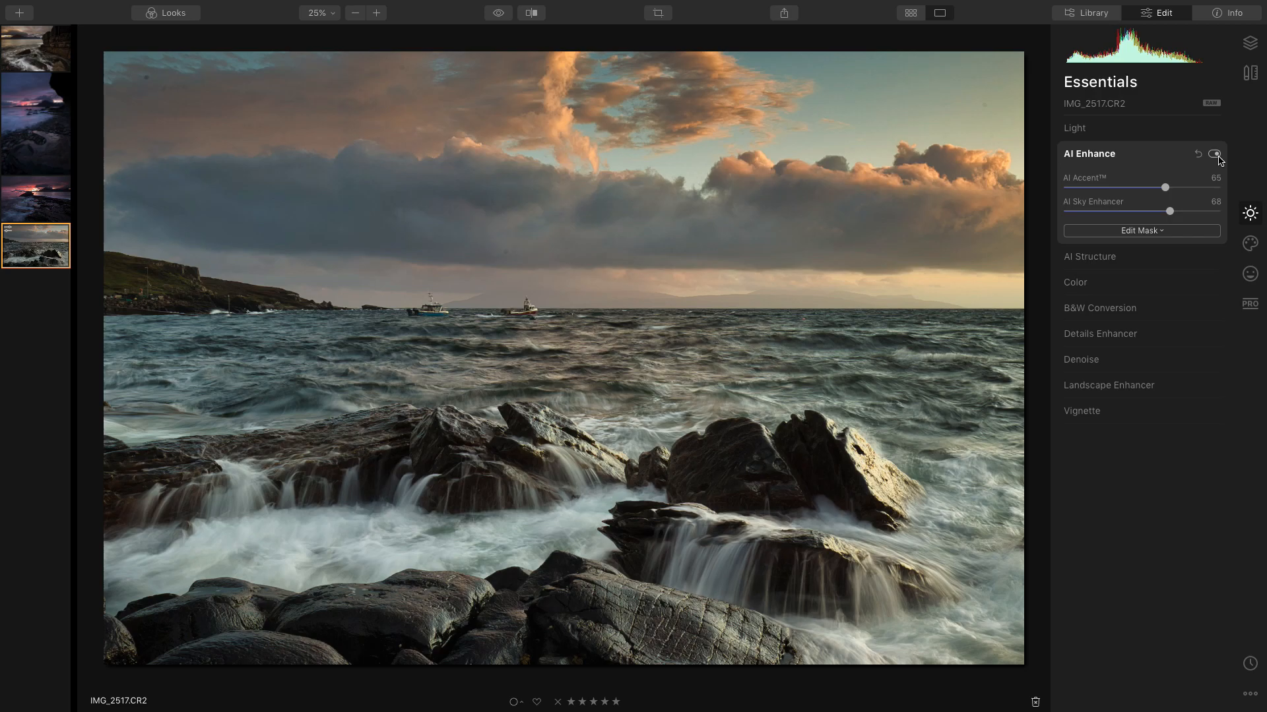
pyautogui.click(1214, 155)
pyautogui.click(1214, 155)
pyautogui.click(1214, 155)
pyautogui.click(1214, 155)
pyautogui.click(1215, 155)
pyautogui.click(1215, 155)
pyautogui.click(1215, 155)
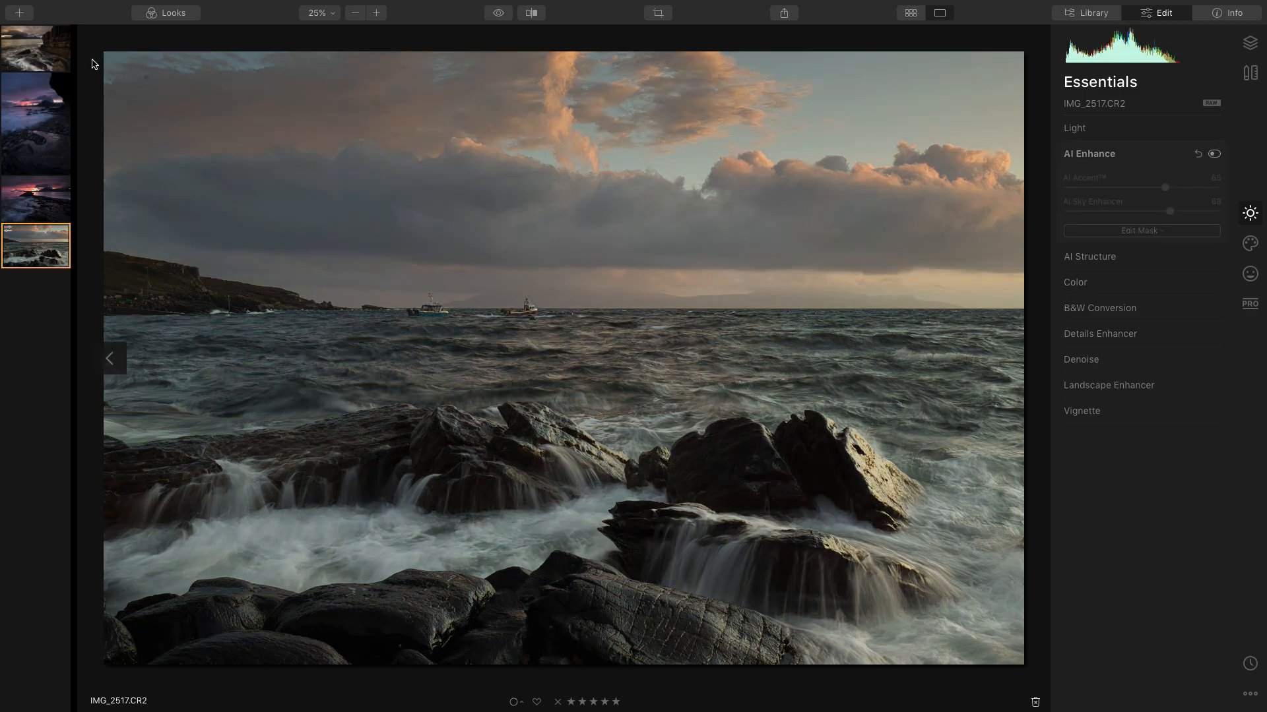
# Step: Open IMG_1903.CR2 and set its AI Accent to 79 and AI Sky Enhancer to 67
pyautogui.click(36, 58)
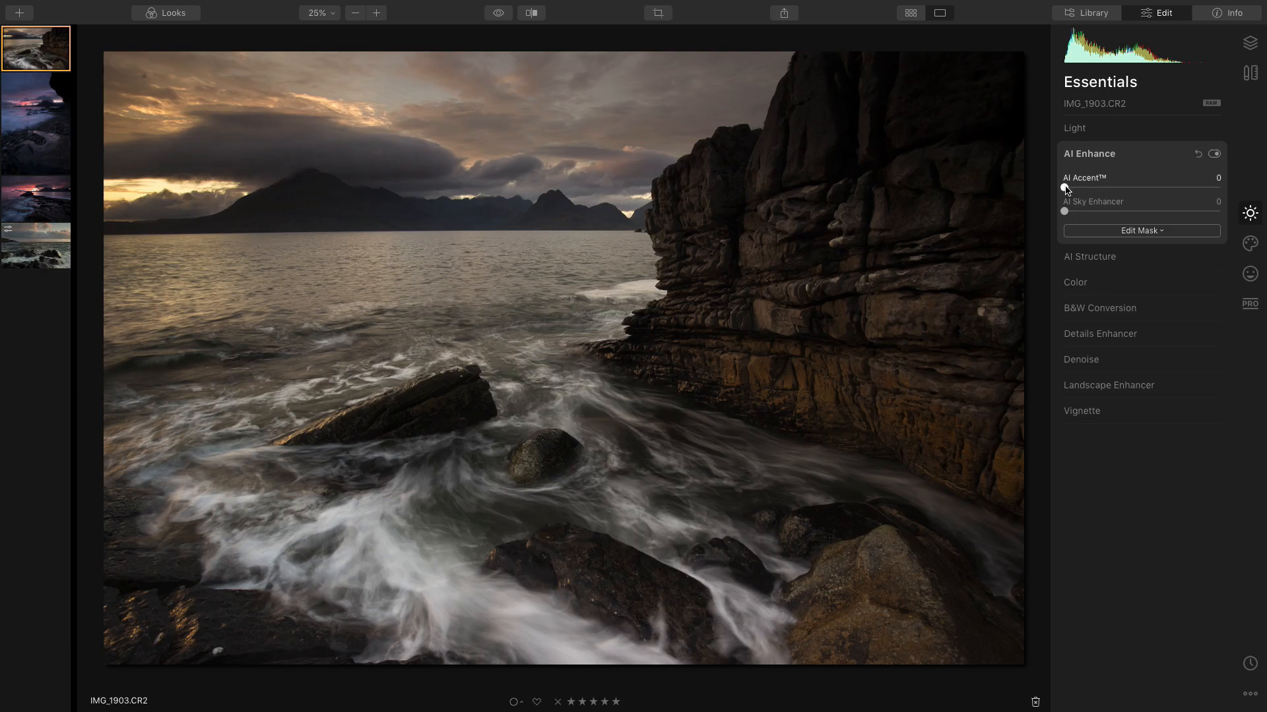
pyautogui.moveTo(1064, 188); pyautogui.dragTo(1167, 192)
pyautogui.moveTo(1180, 192)
pyautogui.mouseDown()
pyautogui.moveTo(1113, 192)
pyautogui.moveTo(1166, 192)
pyautogui.mouseUp()
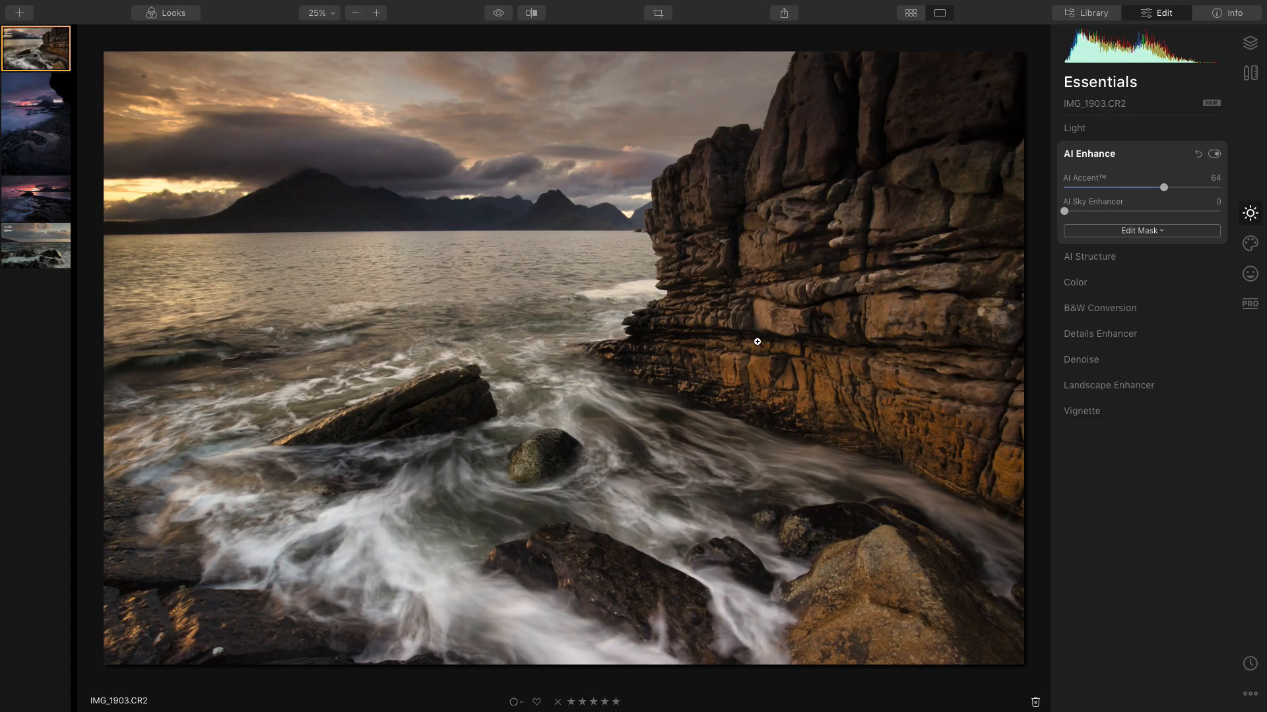
pyautogui.moveTo(1165, 192)
pyautogui.mouseDown()
pyautogui.moveTo(1182, 191)
pyautogui.moveTo(1140, 192)
pyautogui.moveTo(1188, 194)
pyautogui.mouseUp()
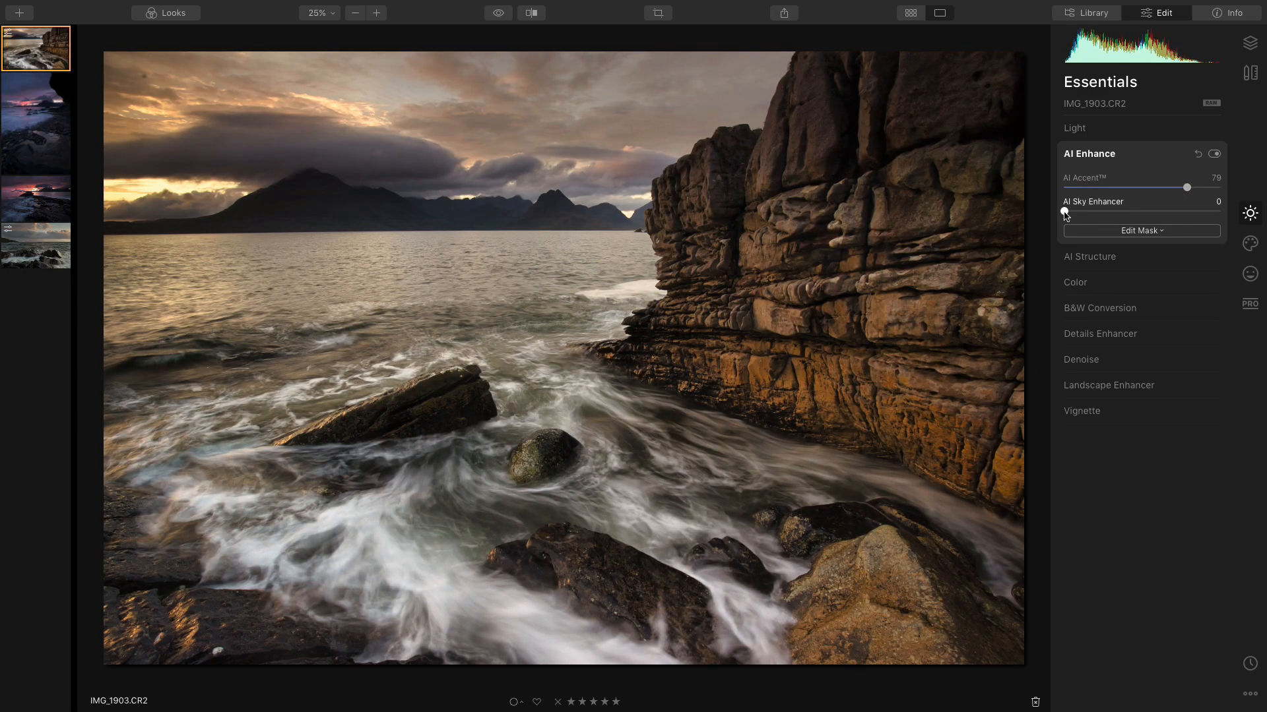
pyautogui.moveTo(1064, 213); pyautogui.dragTo(1185, 225)
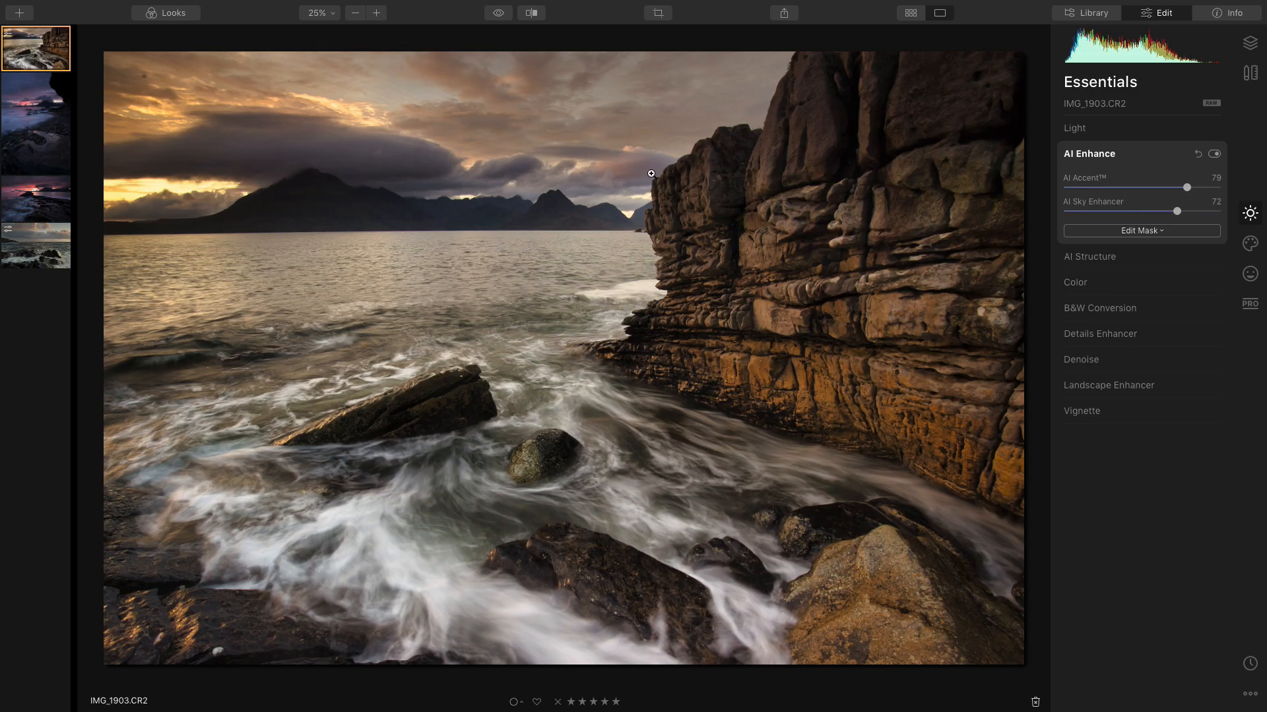
pyautogui.moveTo(1177, 213)
pyautogui.mouseDown()
pyautogui.moveTo(1068, 213)
pyautogui.moveTo(1179, 221)
pyautogui.moveTo(1170, 213)
pyautogui.mouseUp()
# Step: Compare the IMG_1903.CR2 cliff photo before and after AI Enhance, leaving the filter enabled
pyautogui.click(1214, 154)
pyautogui.click(1213, 155)
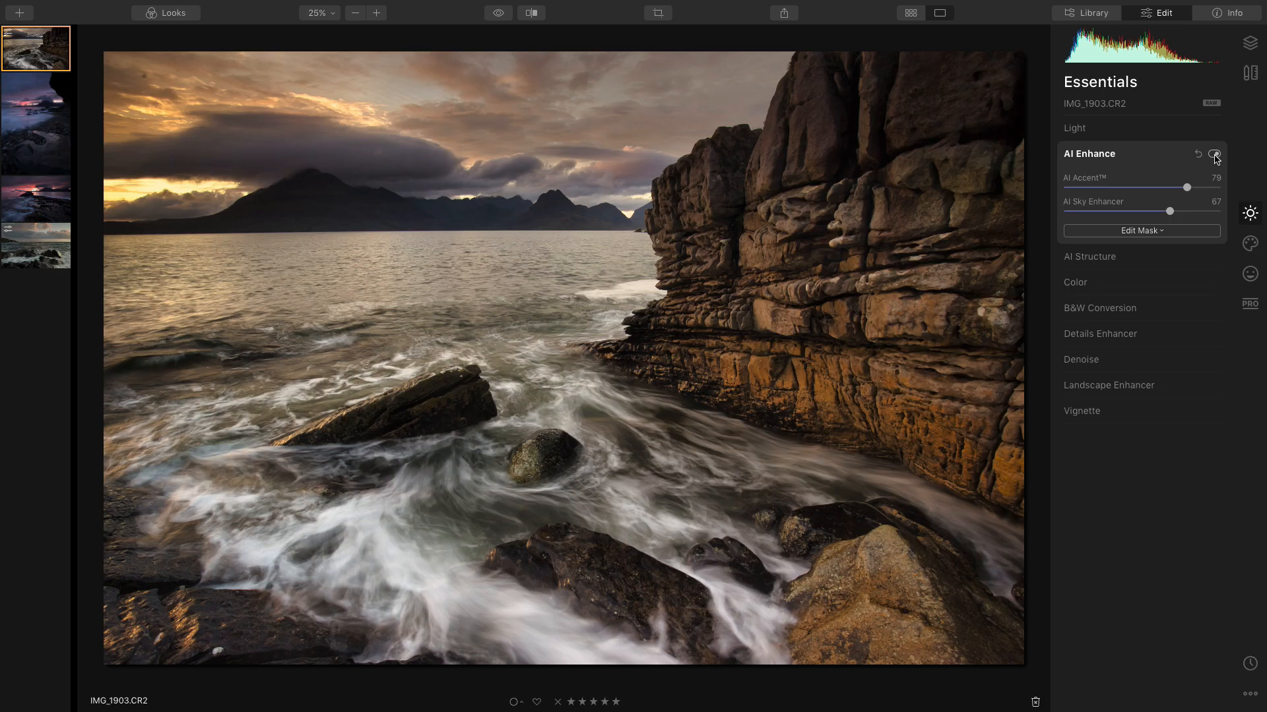
pyautogui.click(1214, 155)
pyautogui.click(1213, 154)
pyautogui.click(1214, 155)
pyautogui.click(1214, 154)
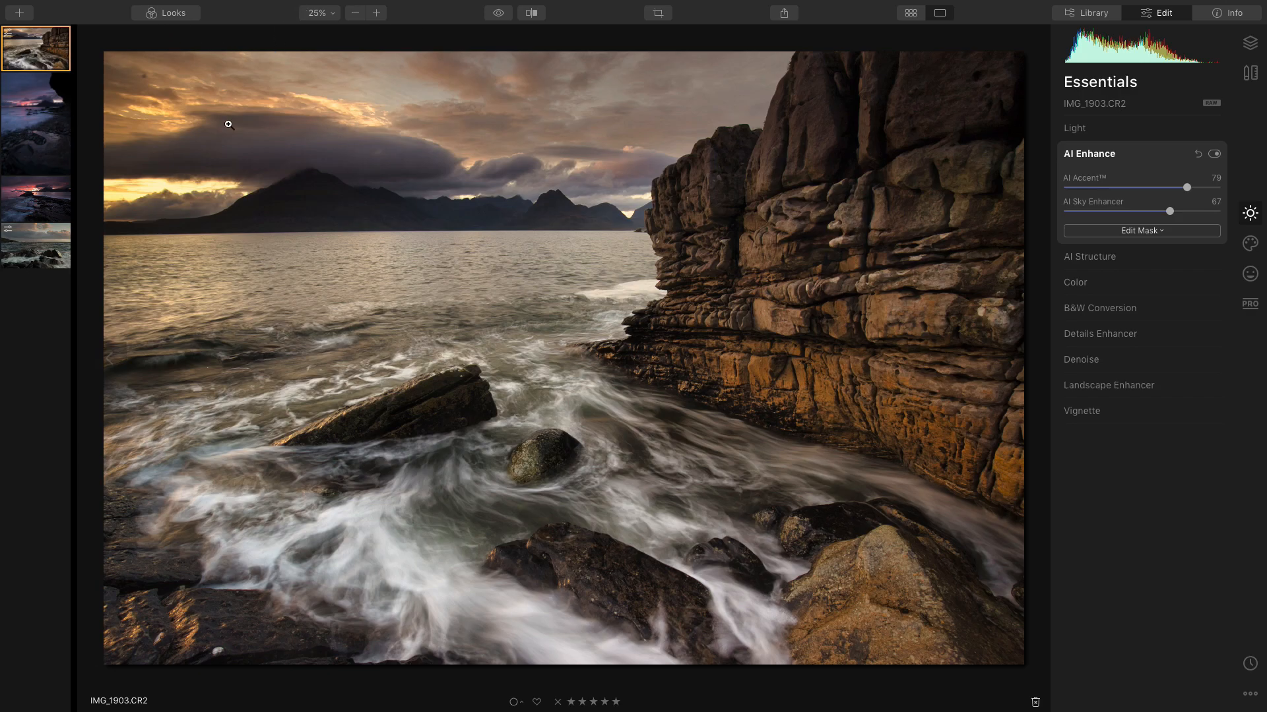
# Step: Open IMG_1972.CR2 and set its AI Accent to 70 and AI Sky Enhancer to 63
pyautogui.click(36, 202)
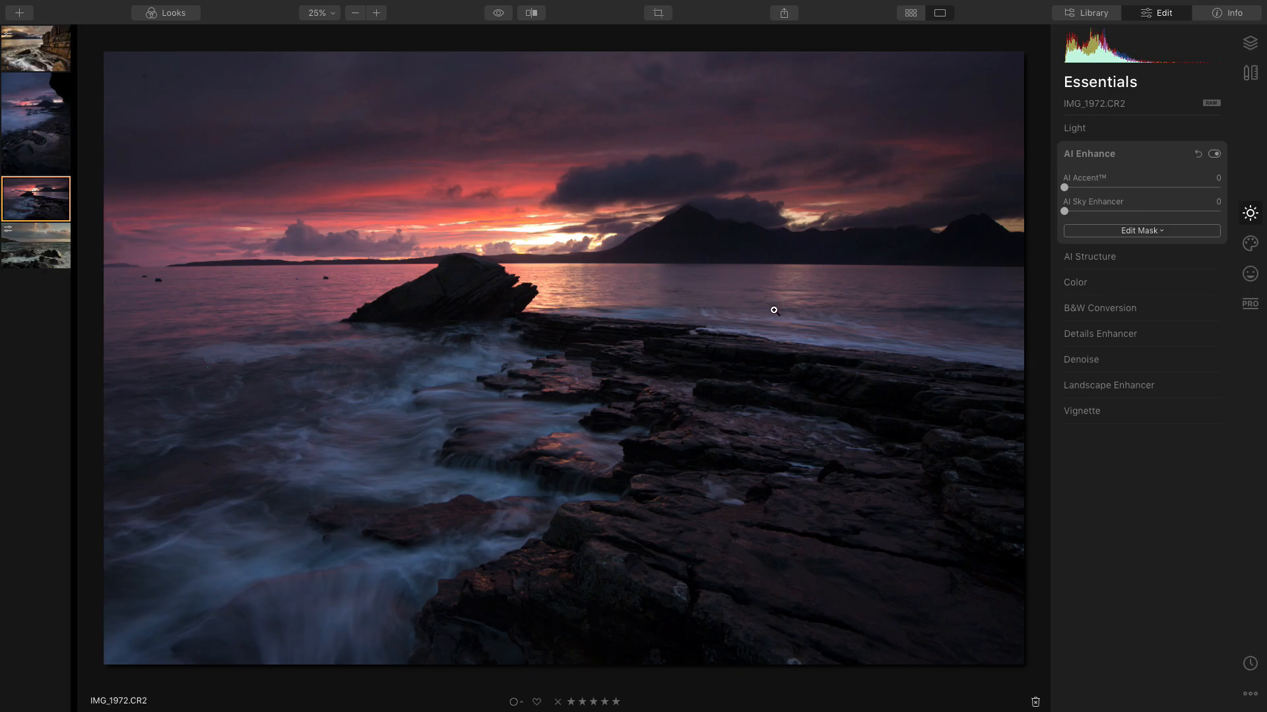
pyautogui.moveTo(1065, 190); pyautogui.dragTo(1165, 198)
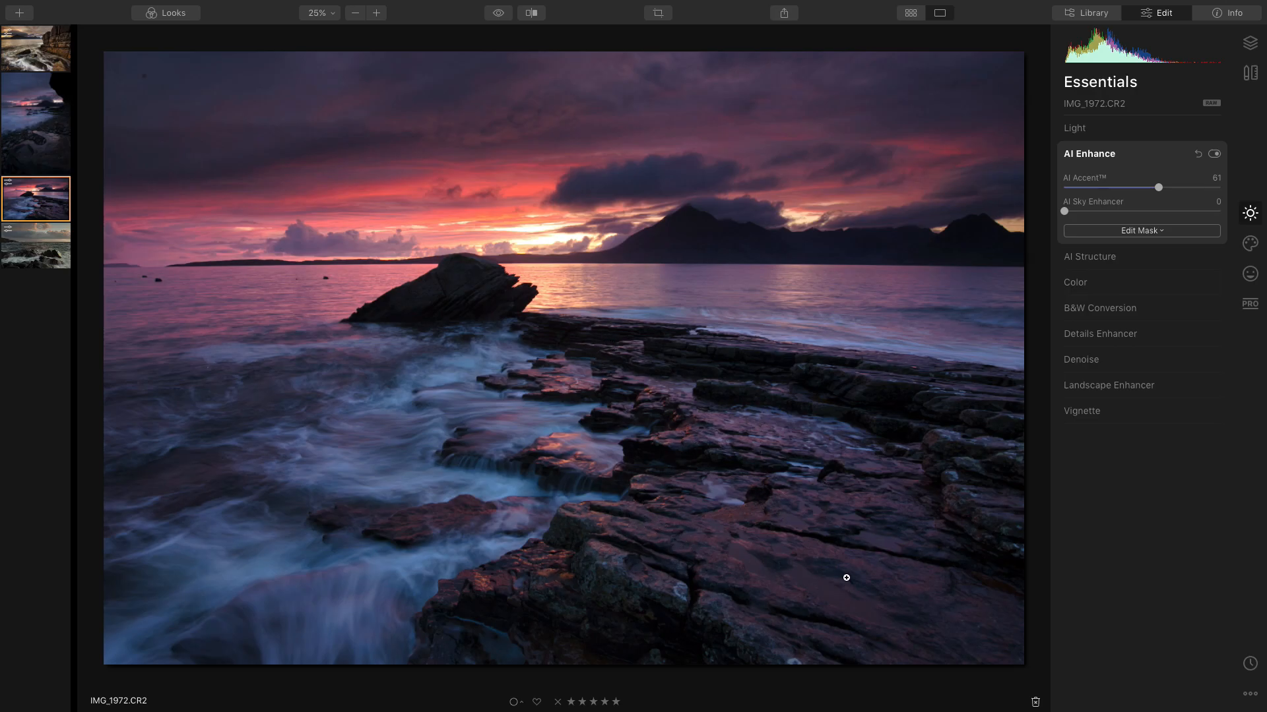
pyautogui.moveTo(1159, 188)
pyautogui.mouseDown()
pyautogui.moveTo(1074, 189)
pyautogui.moveTo(1174, 195)
pyautogui.mouseUp()
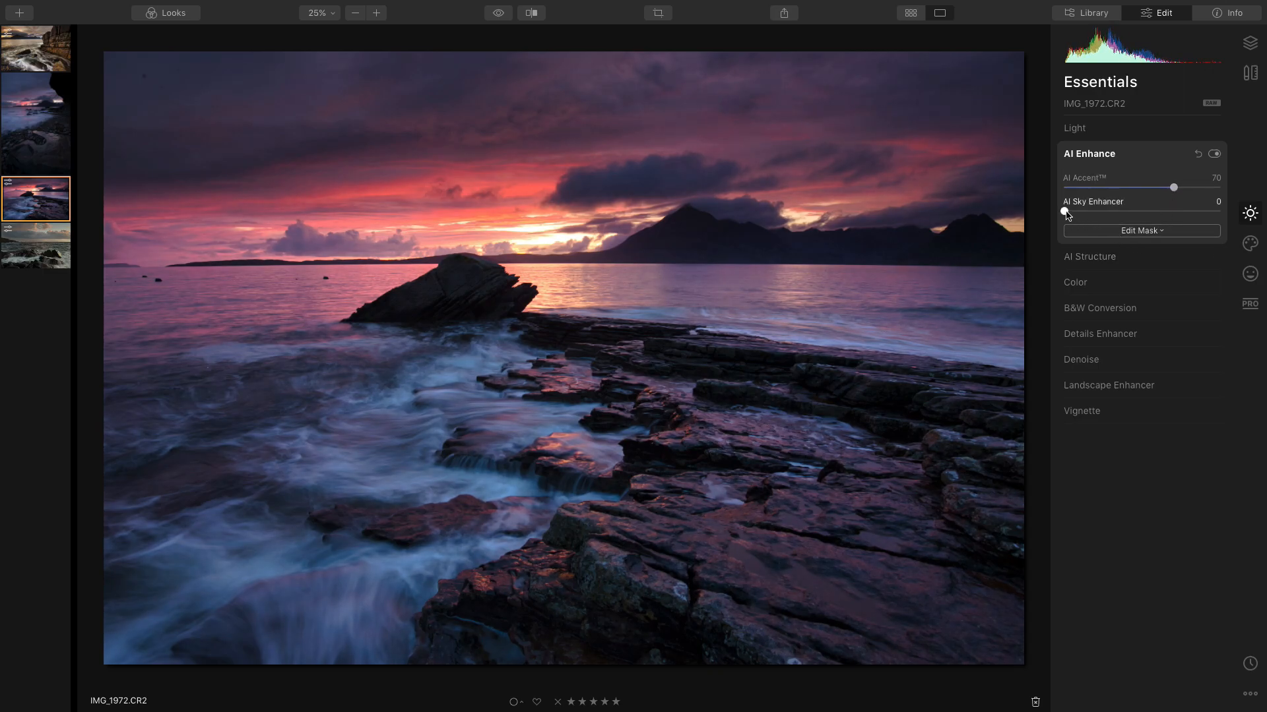
pyautogui.moveTo(1067, 214); pyautogui.dragTo(1164, 223)
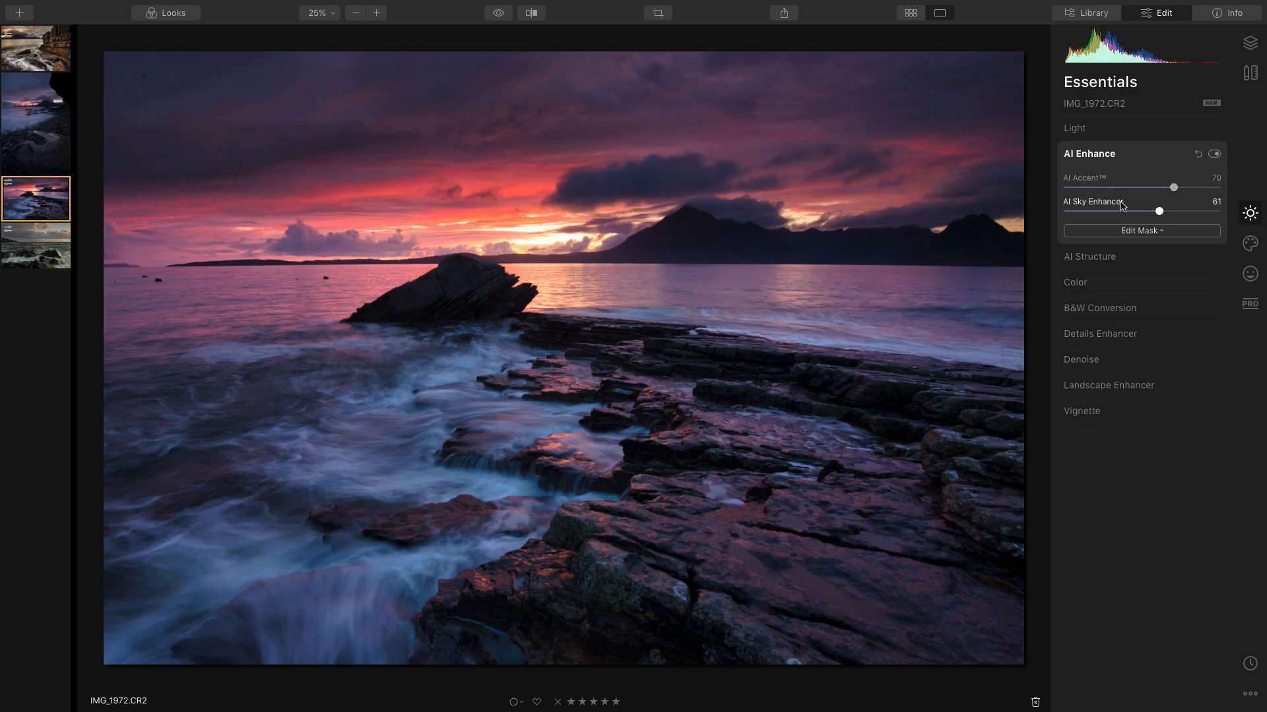
pyautogui.moveTo(1159, 216)
pyautogui.mouseDown()
pyautogui.moveTo(1129, 217)
pyautogui.moveTo(1164, 218)
pyautogui.mouseUp()
# Step: Compare the IMG_1972.CR2 sunset photo with and without the AI Enhance adjustments
pyautogui.click(1214, 155)
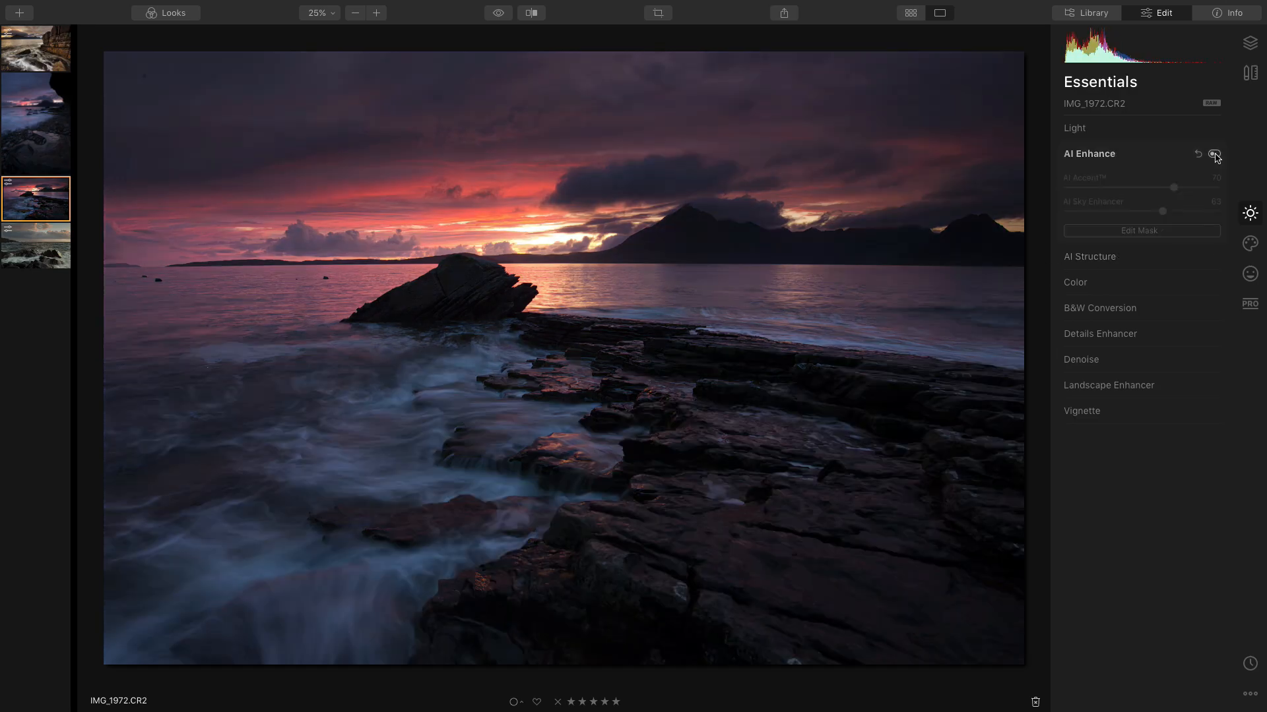
pyautogui.click(1215, 155)
pyautogui.click(1216, 156)
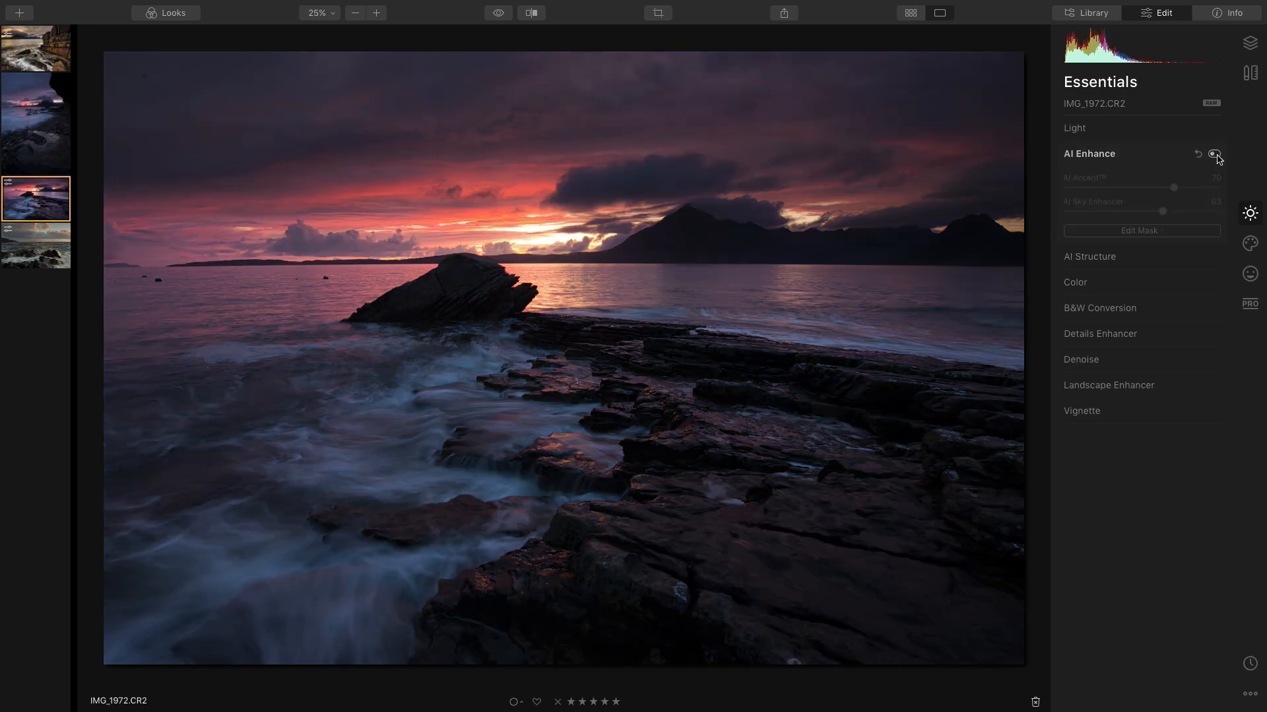
pyautogui.click(1215, 156)
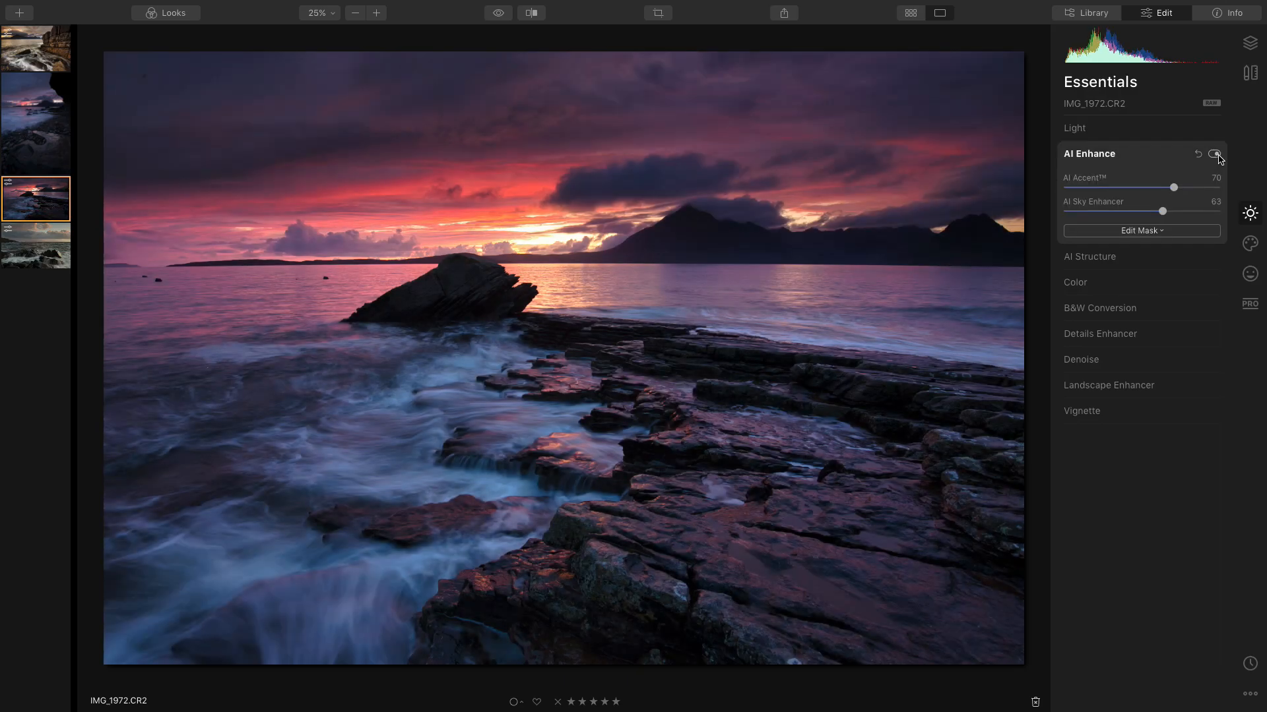
pyautogui.click(1216, 156)
pyautogui.click(1216, 156)
pyautogui.click(1216, 155)
pyautogui.click(1215, 155)
# Step: Open the portrait-format photo IMG_1983.CR2 and set both AI Accent and AI Sky Enhancer to 66
pyautogui.click(40, 121)
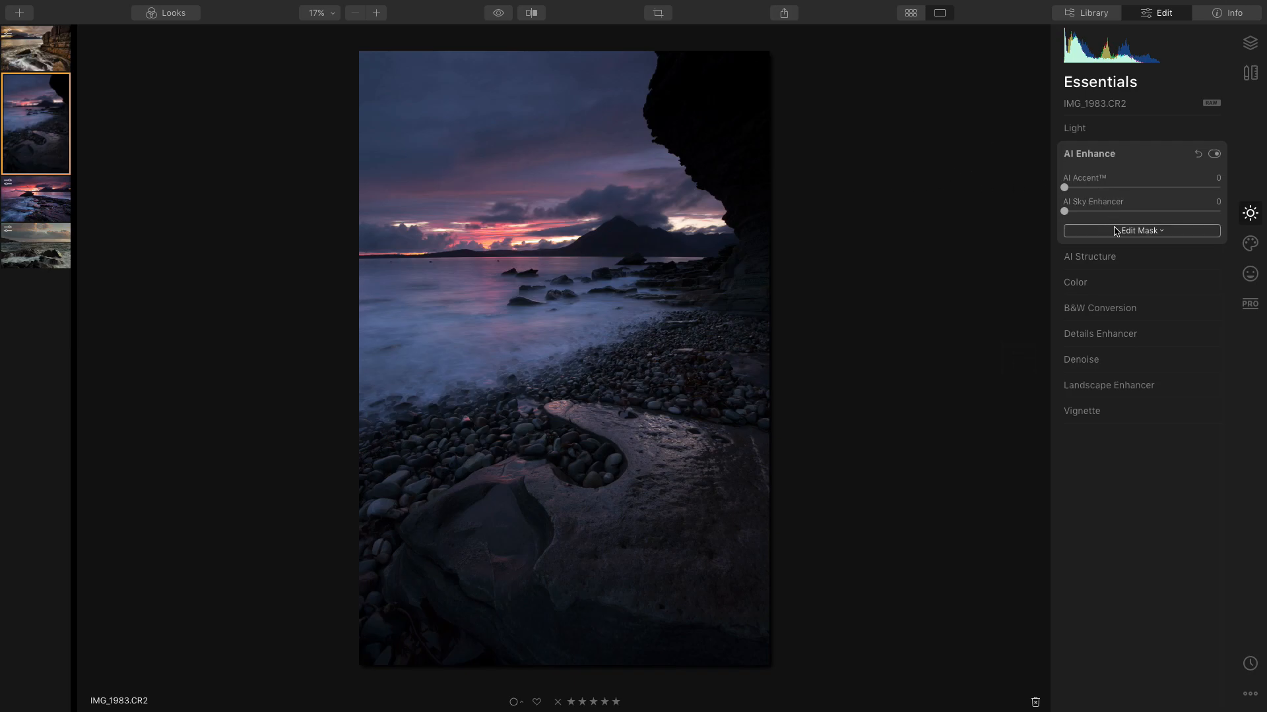
pyautogui.moveTo(1067, 191); pyautogui.dragTo(1167, 198)
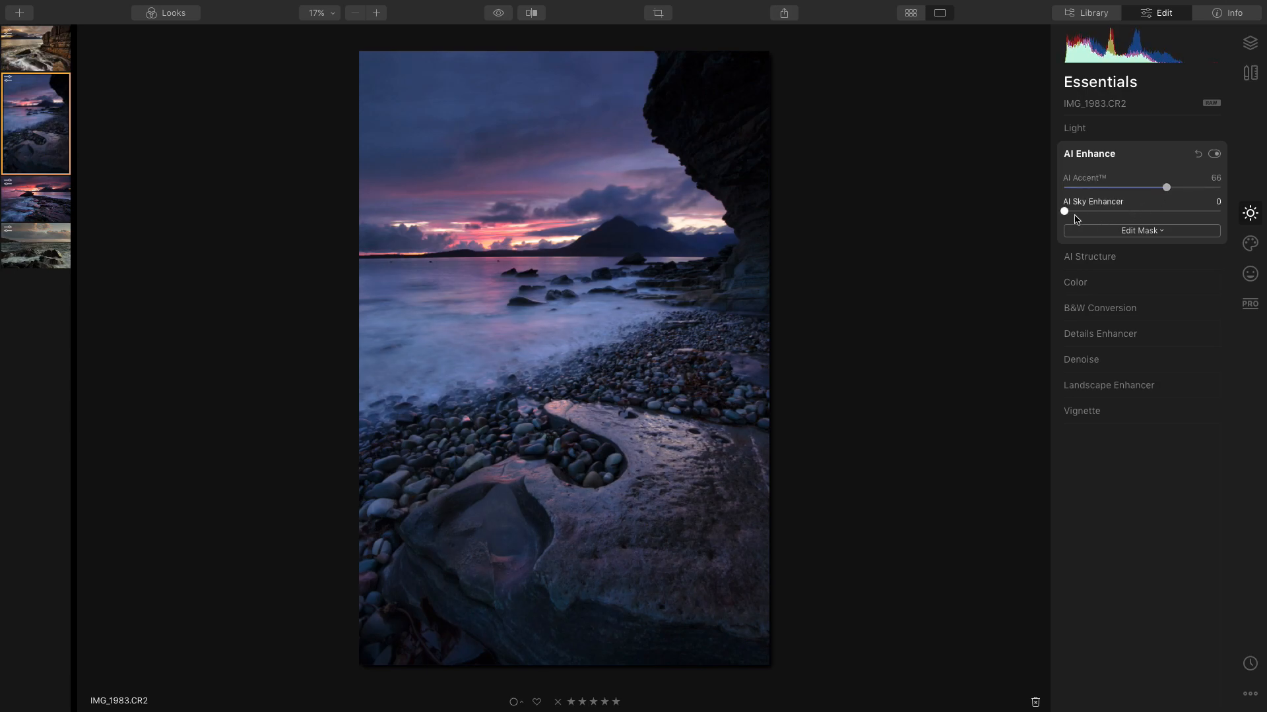
pyautogui.moveTo(1066, 216); pyautogui.dragTo(1153, 213)
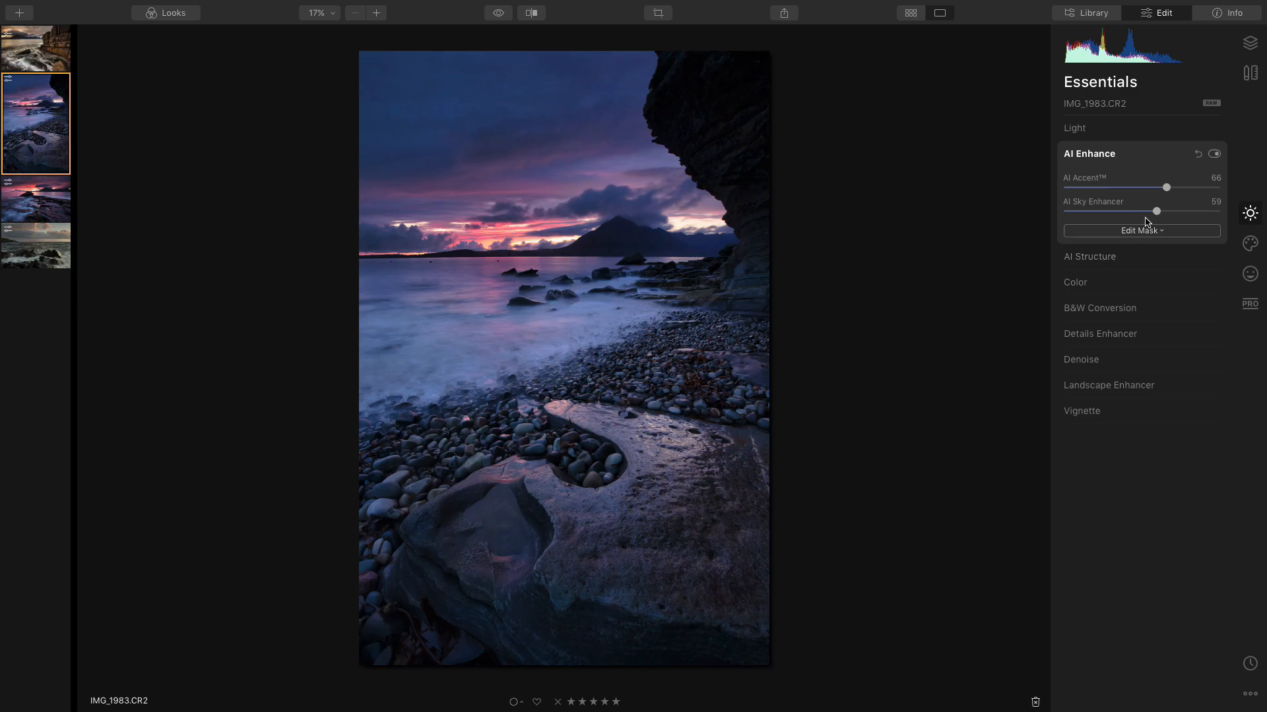
pyautogui.moveTo(1156, 212)
pyautogui.mouseDown()
pyautogui.moveTo(1137, 217)
pyautogui.moveTo(1168, 215)
pyautogui.mouseUp()
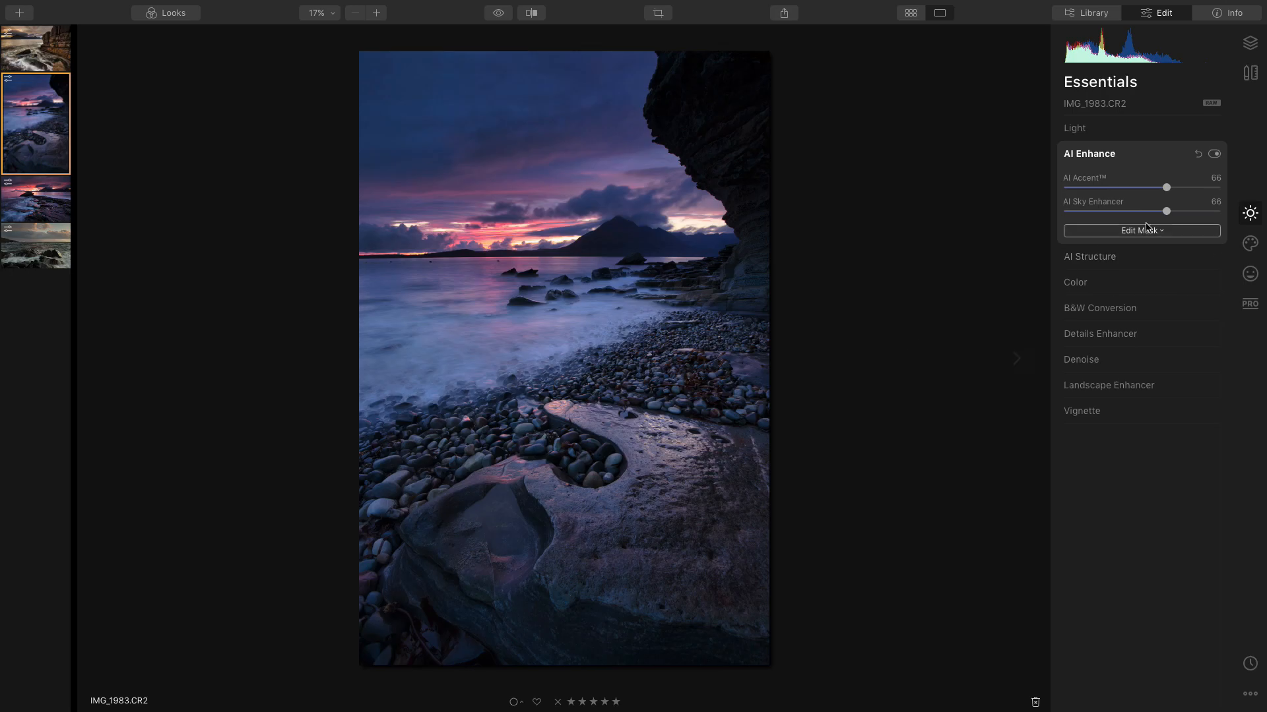
# Step: Compare IMG_1983.CR2 before and after AI Enhance, leave the filter enabled and collapse its settings
pyautogui.click(1214, 156)
pyautogui.click(1215, 157)
pyautogui.click(1215, 157)
pyautogui.click(1221, 157)
pyautogui.click(1127, 156)
pyautogui.click(1214, 155)
pyautogui.click(1214, 155)
pyautogui.click(1214, 155)
pyautogui.click(1214, 155)
pyautogui.click(1215, 155)
pyautogui.click(1215, 155)
pyautogui.click(1215, 155)
pyautogui.click(1091, 157)
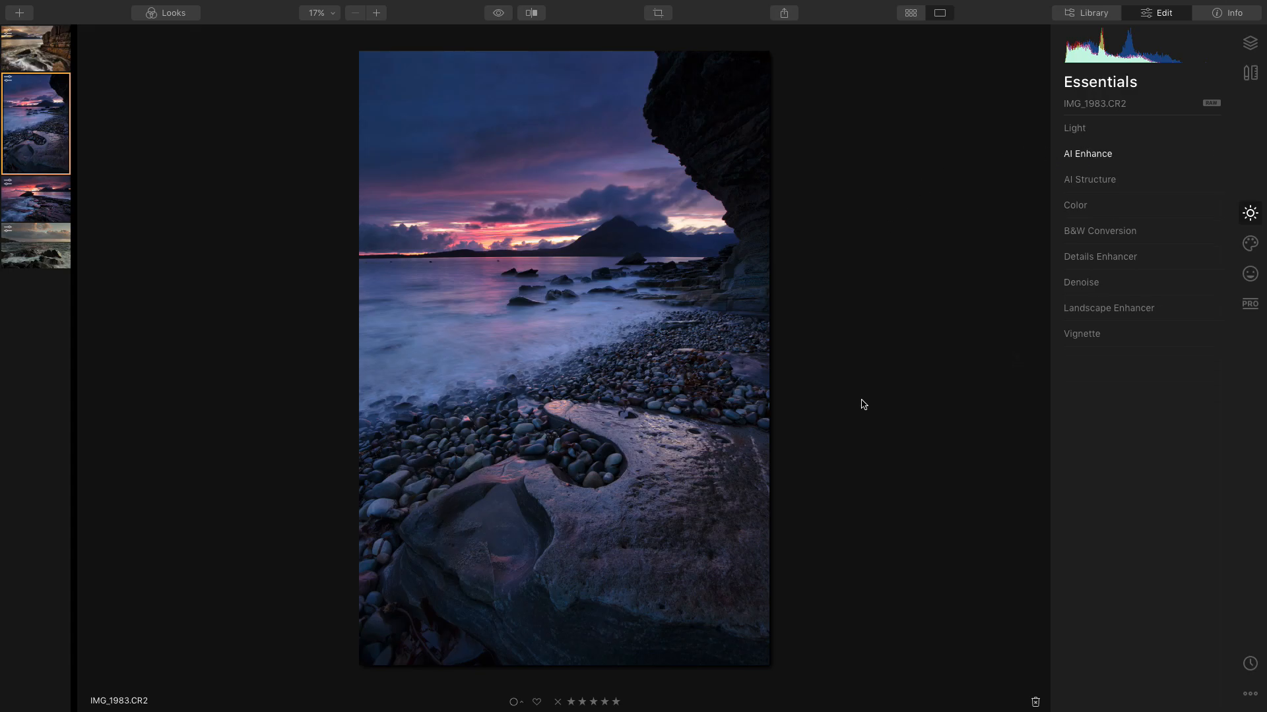